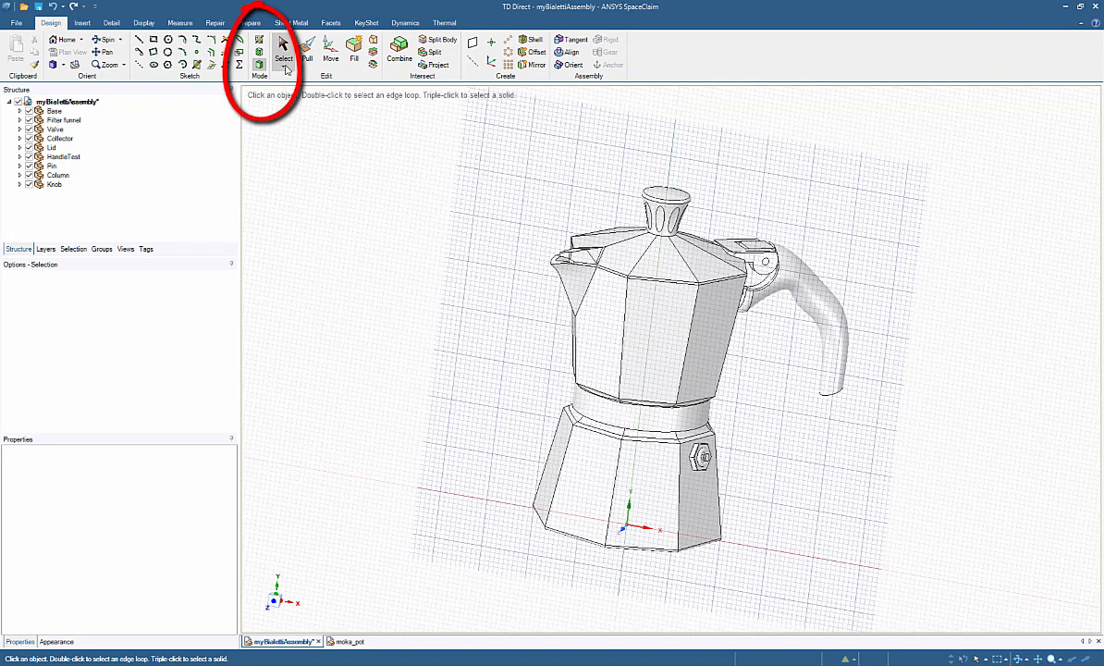
Step: Show a section view through the coffee pot assembly and orient it face-on
left_click(612, 491)
key("x")
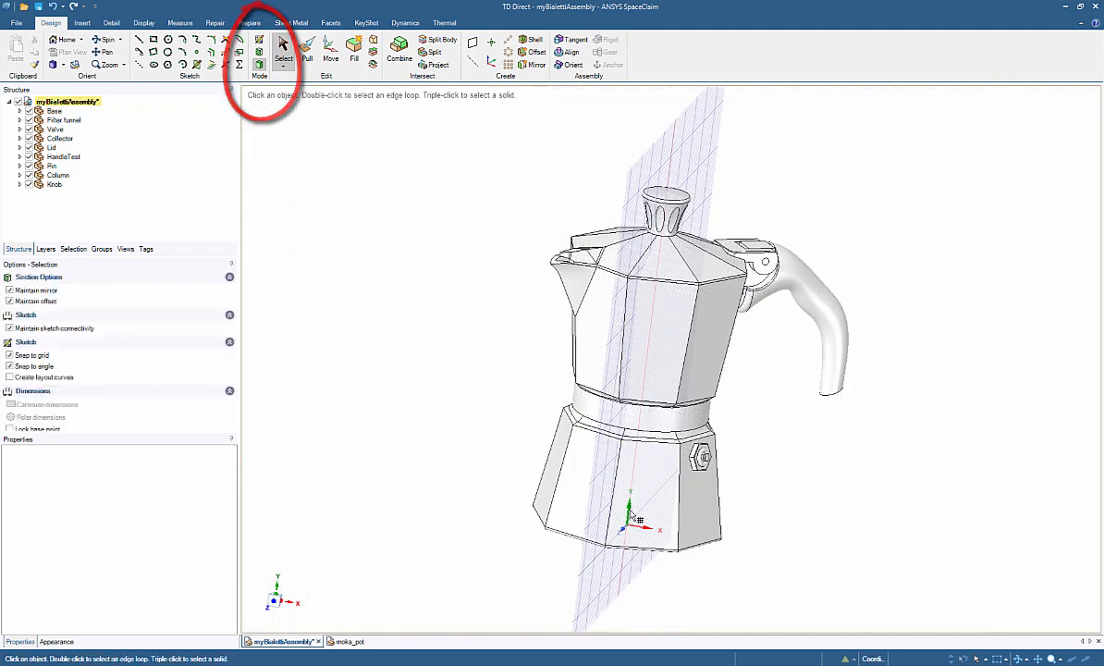
left_click(292, 604)
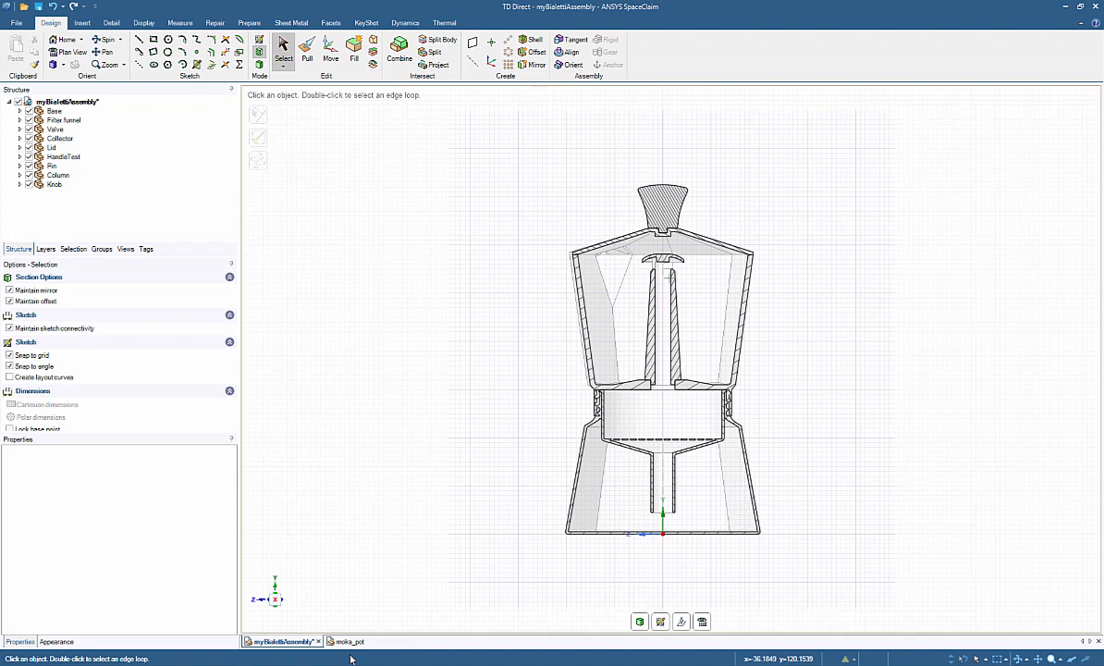
Step: Switch to the moka_pot design and hide the Base and Filter funnel components
left_click(349, 640)
mouse_move(475, 390)
middle_mouse_down()
mouse_move(464, 467)
mouse_move(483, 301)
mouse_move(483, 393)
middle_mouse_up()
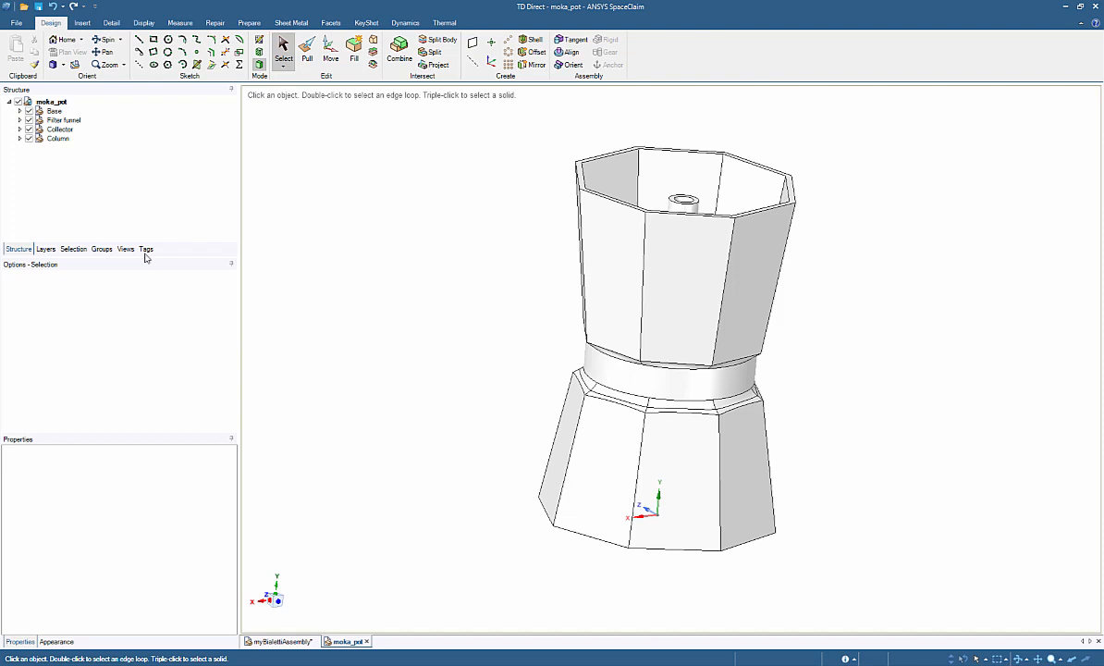
left_click(19, 111)
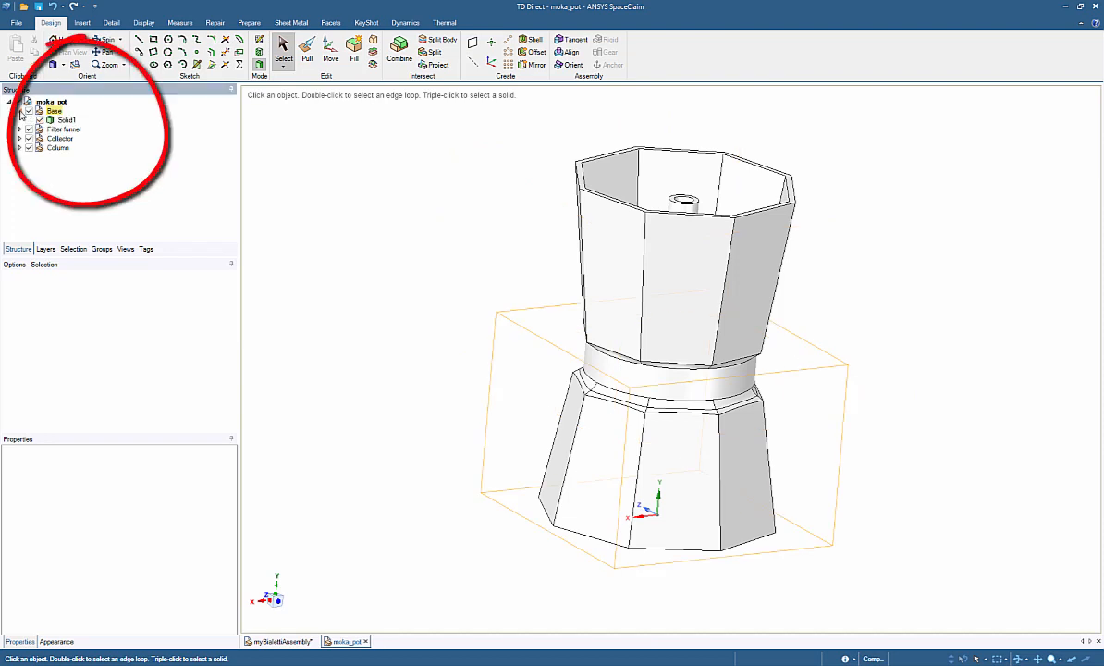
left_click(28, 111)
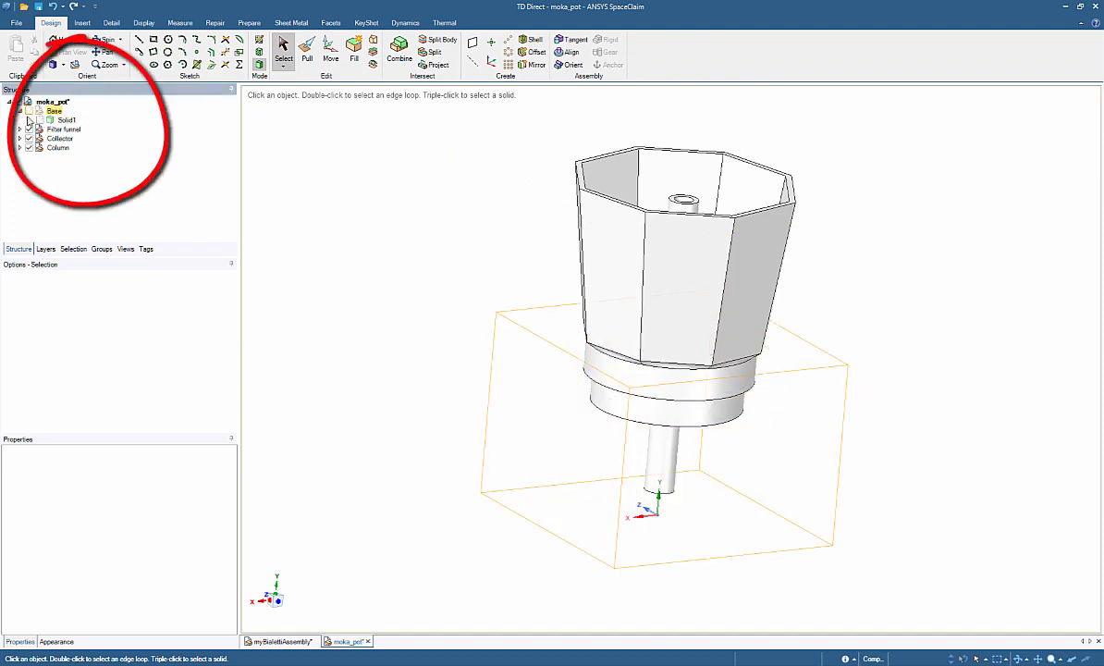
left_click(28, 130)
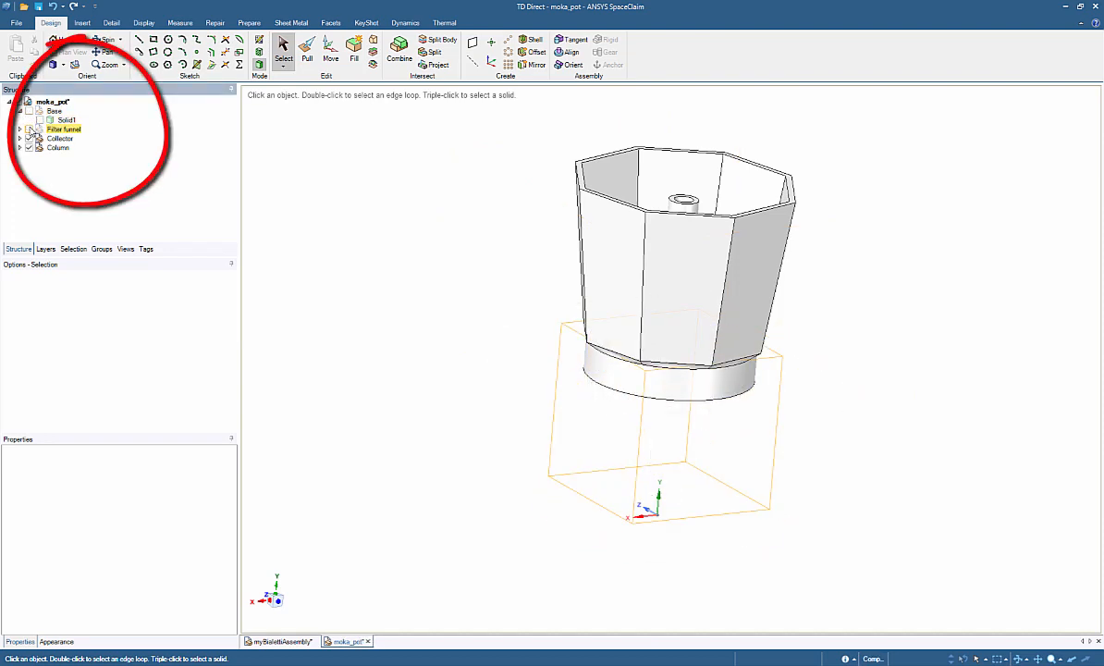
Step: Orbit and zoom around the collector to inspect its underside, central tube and outer faces
mouse_move(517, 252)
middle_mouse_down()
mouse_move(503, 330)
mouse_move(554, 104)
middle_mouse_up()
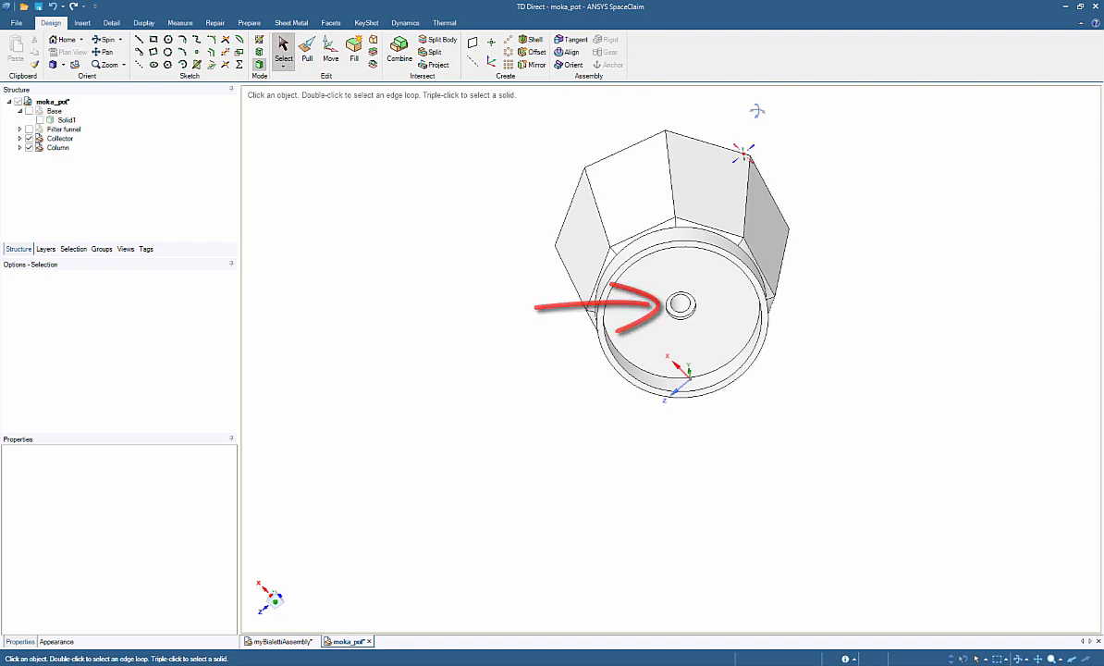
middle_click_drag(756, 108, 715, 273)
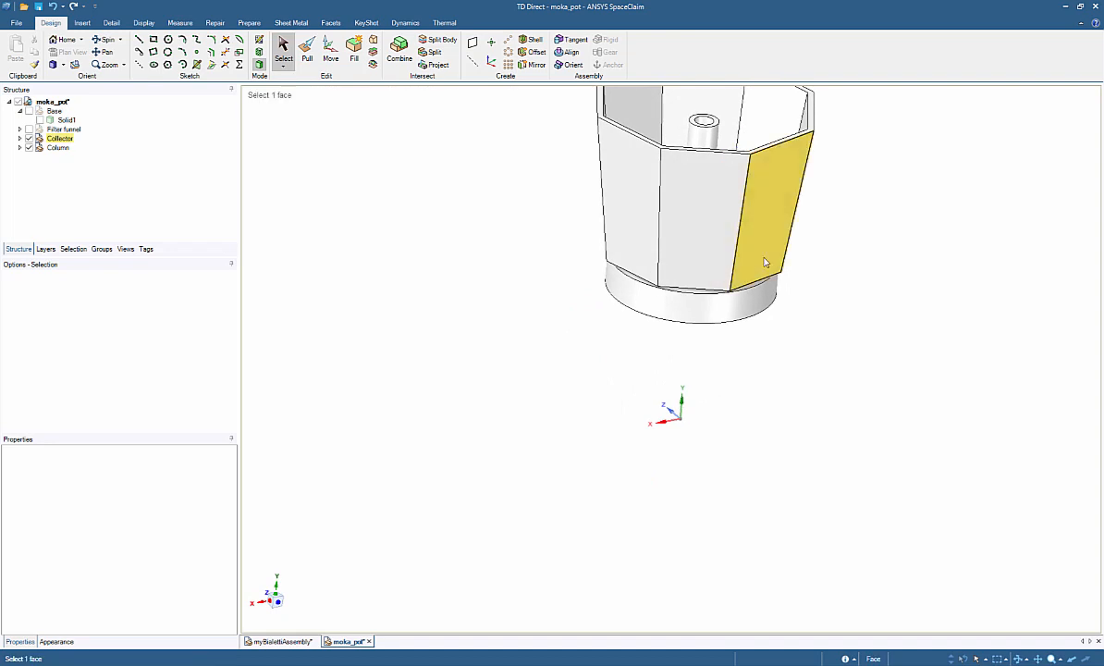
left_click(703, 314)
scroll(707, 324, "down", 5)
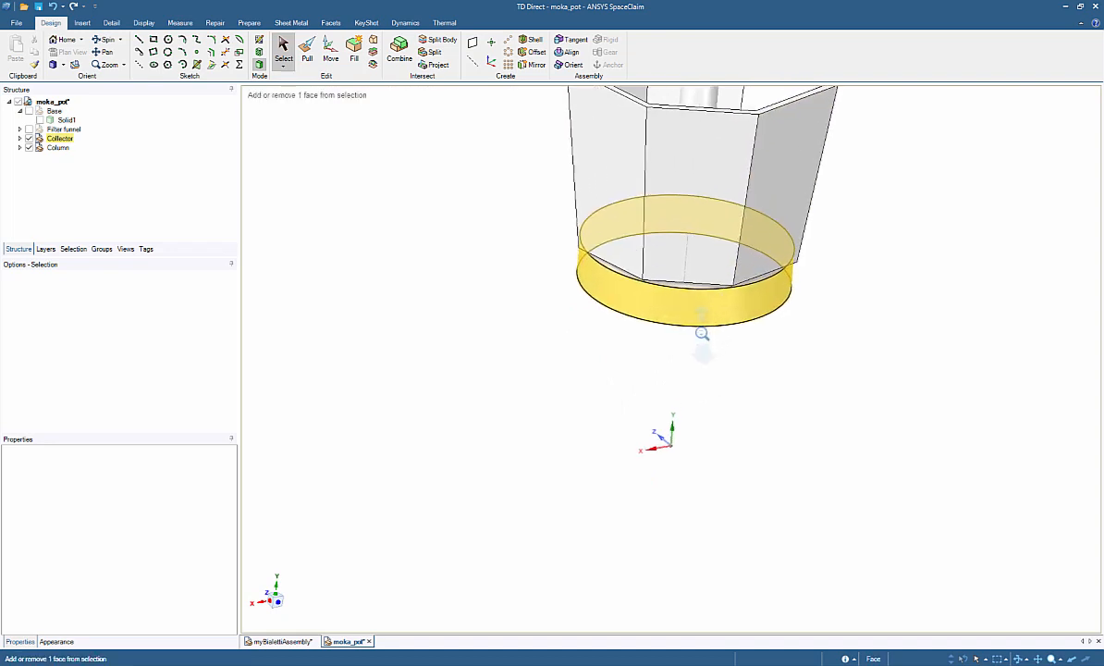
left_click(749, 269)
middle_click_drag(749, 270, 698, 365, "ctrl")
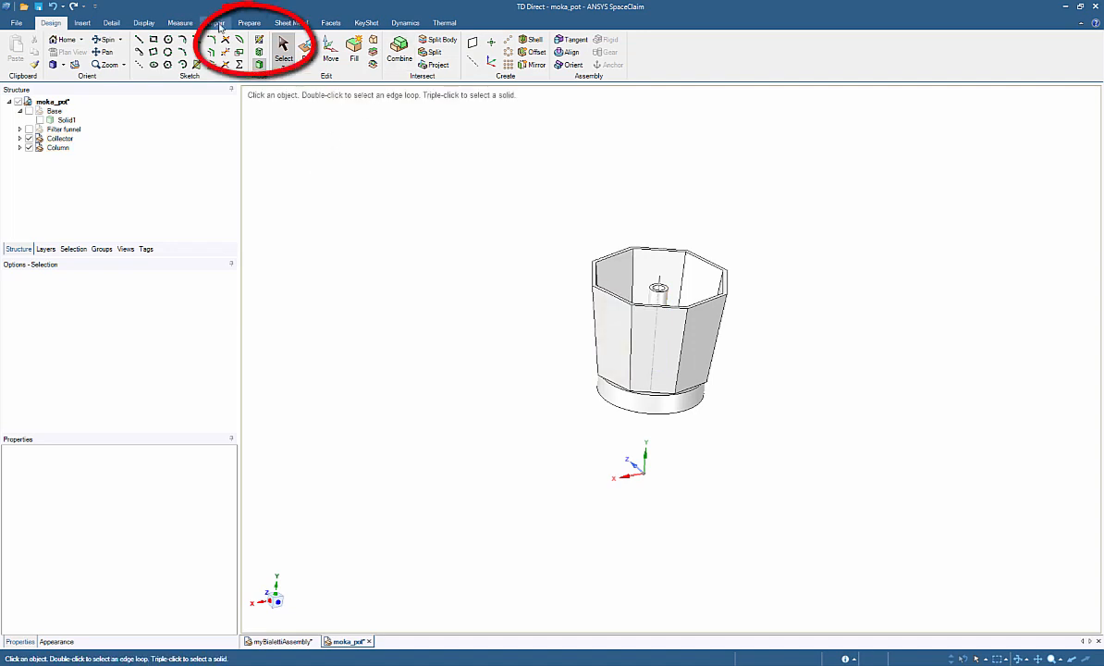
Step: Run Volume Extract on the collector, bounding it by the tube's top edge and octagonal rim, seeded from an inner wall
left_click(248, 23)
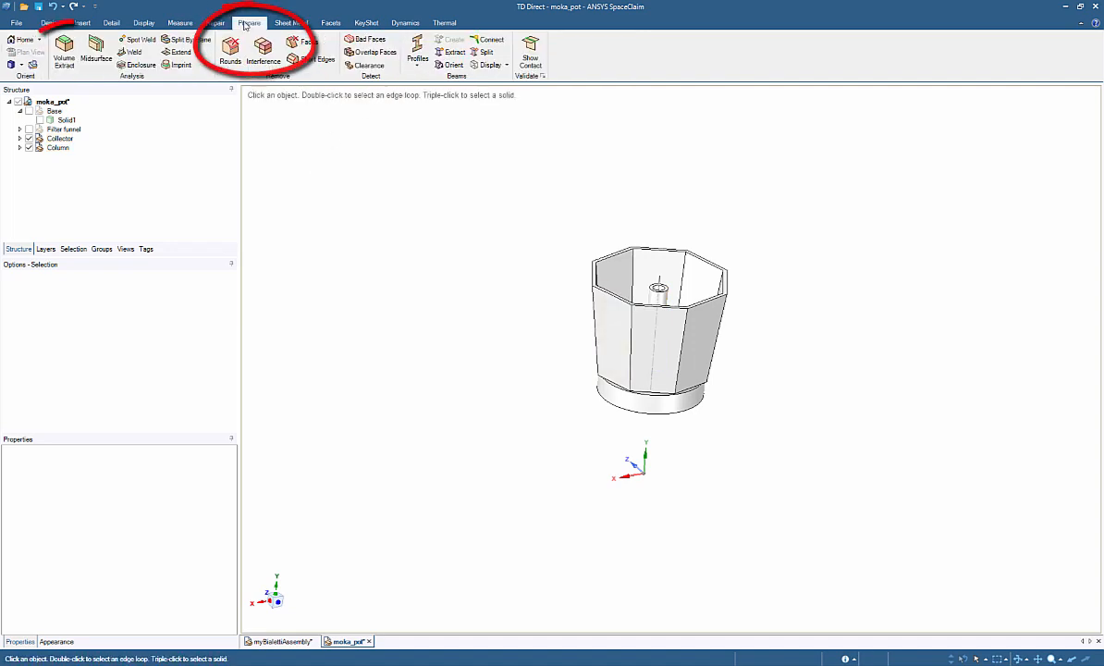
left_click(67, 57)
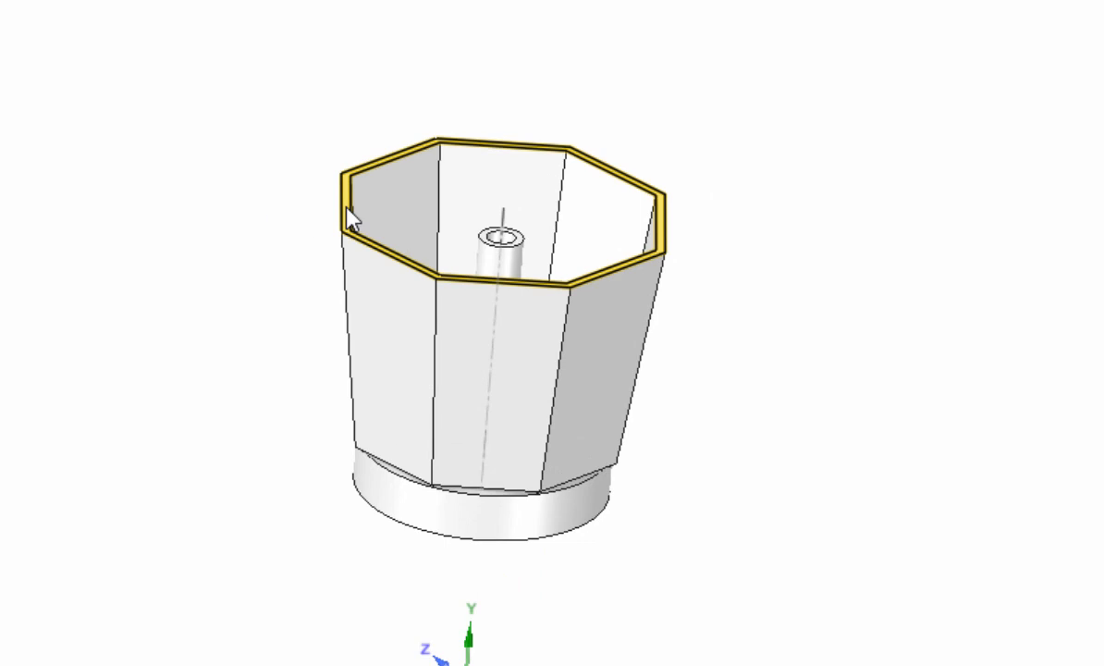
left_click(521, 240)
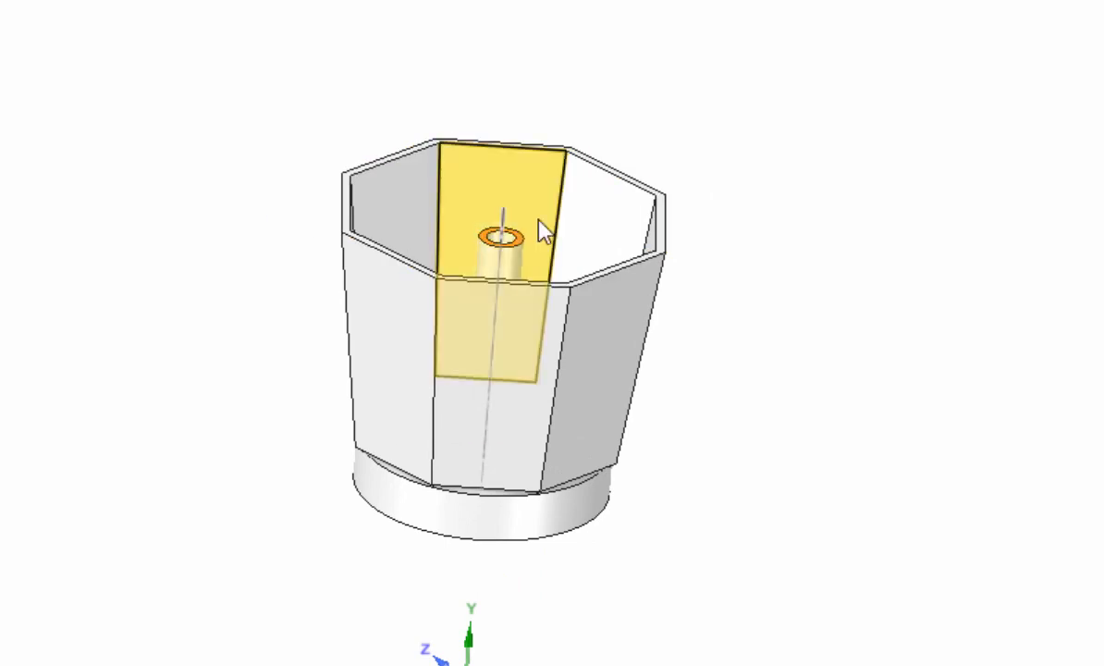
left_click(611, 180, "ctrl")
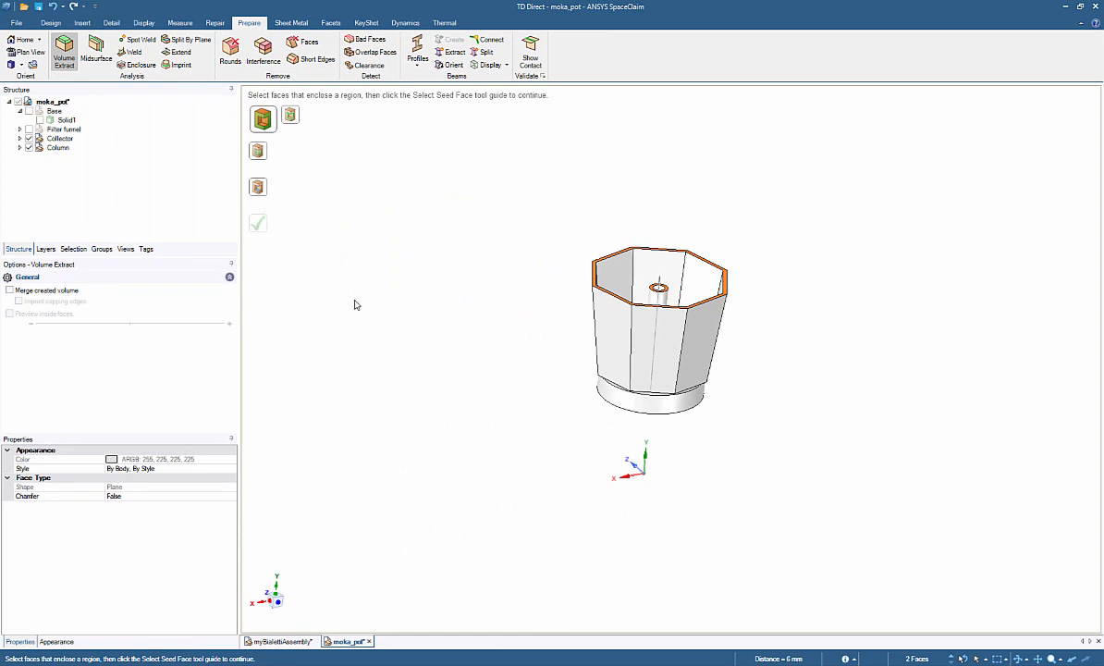
left_click(262, 190)
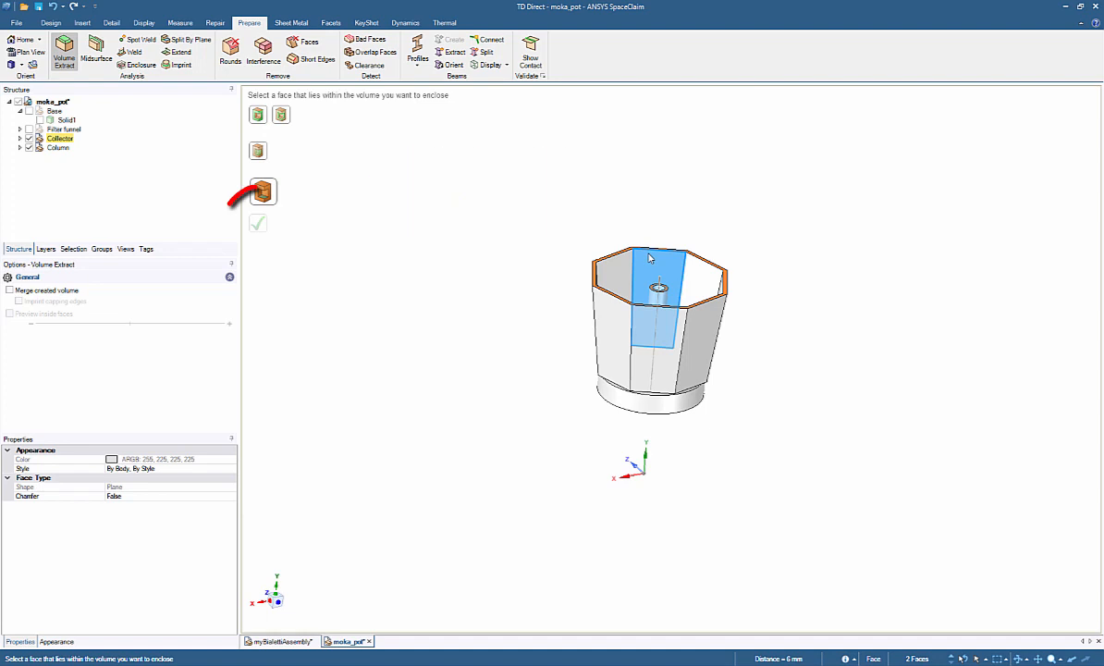
left_click(650, 258)
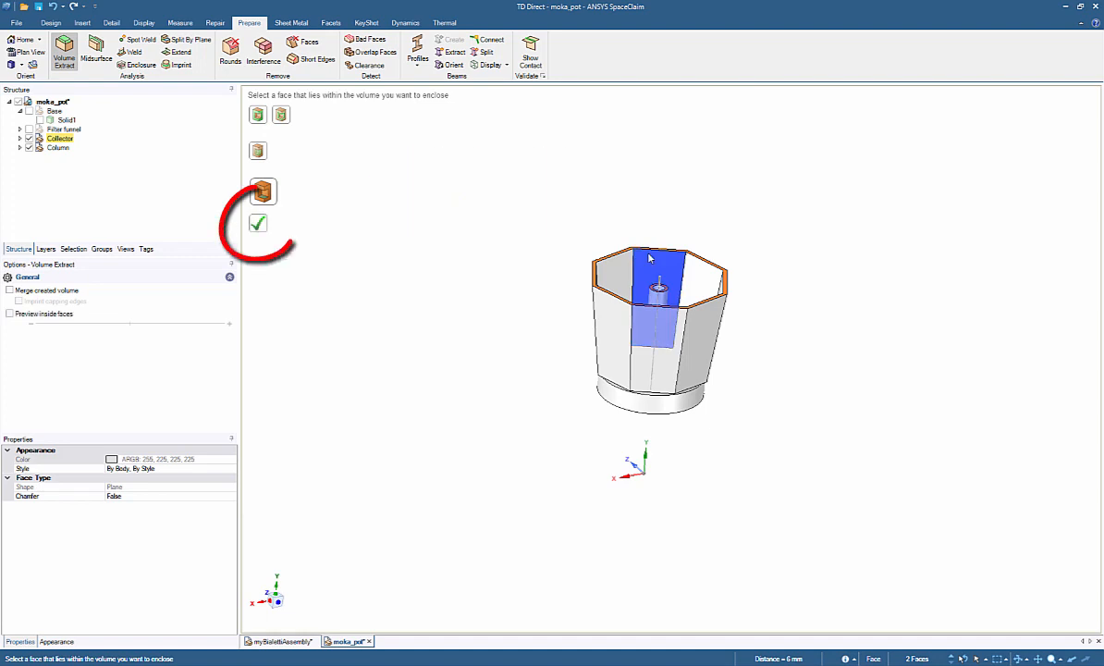
left_click(265, 229)
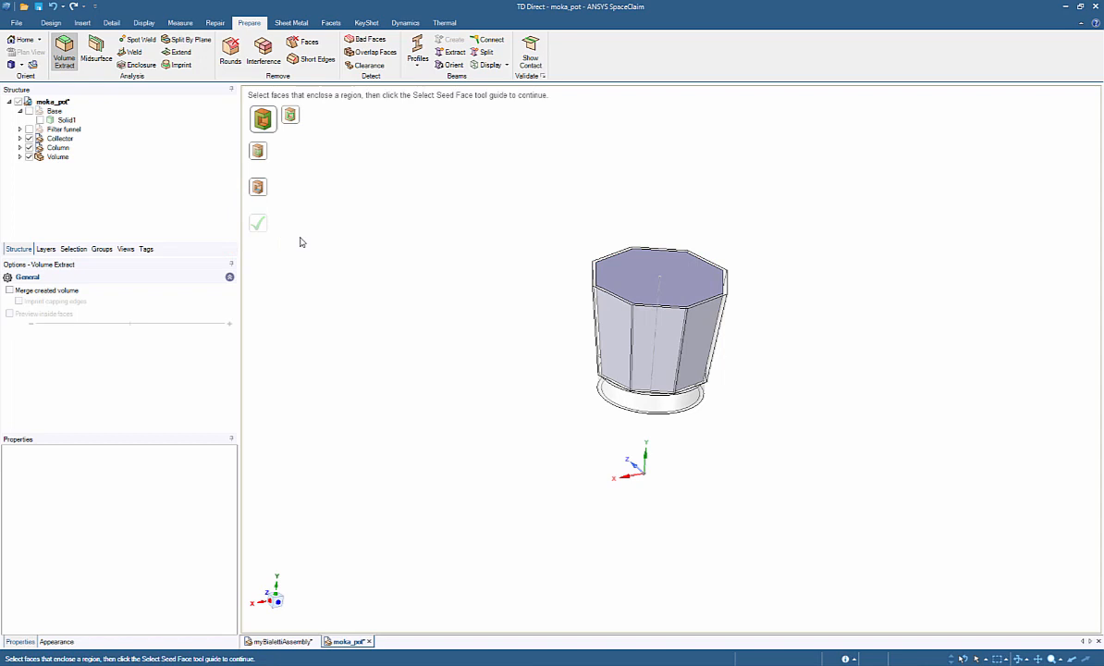
Step: Hide the Collector component to view the extracted volume on its own
middle_click_drag(550, 310, 565, 282)
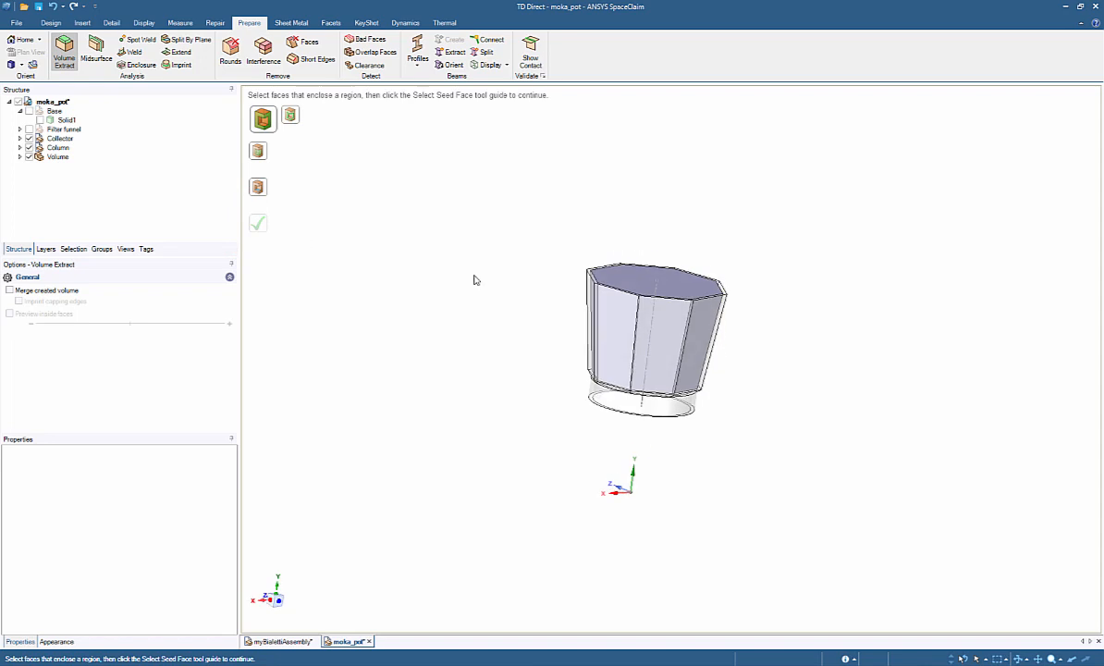
left_click(29, 138)
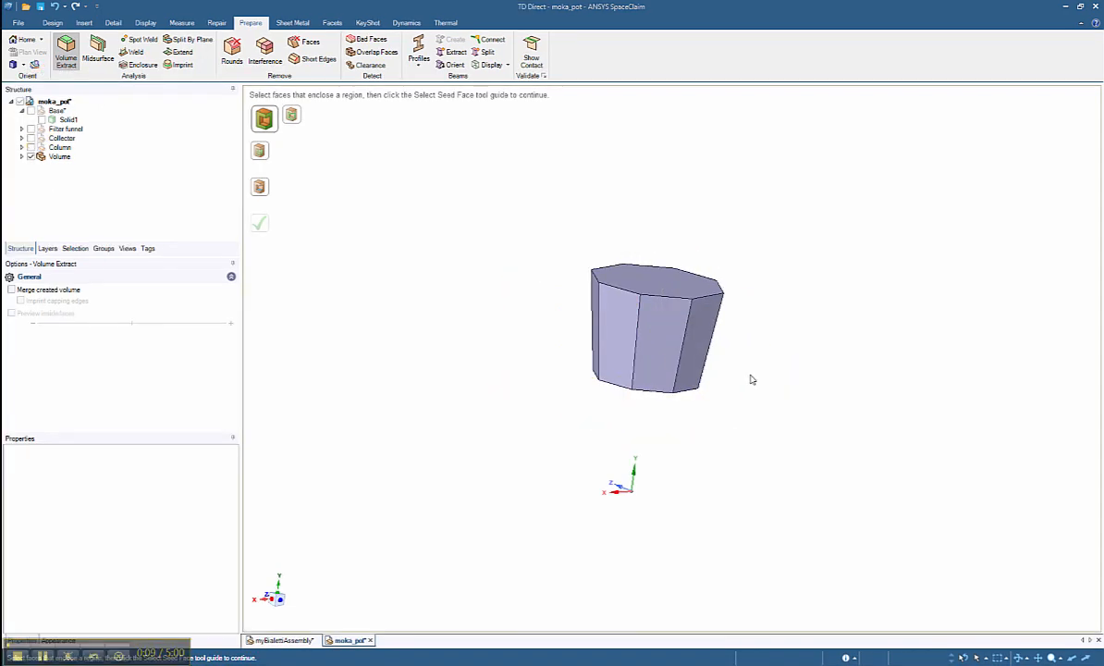
mouse_move(749, 378)
middle_mouse_down()
mouse_move(729, 448)
mouse_move(768, 197)
mouse_move(793, 131)
mouse_move(747, 296)
mouse_move(749, 384)
middle_mouse_up()
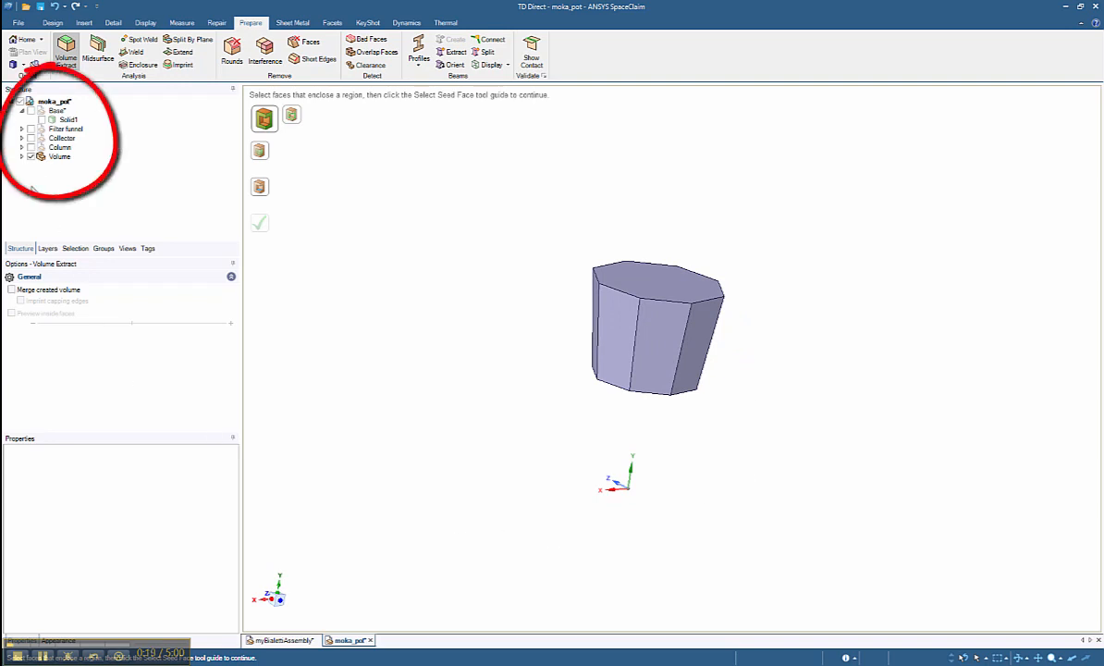
Step: Hide the extracted volume and show the Base component, zooming in on it
left_click(31, 157)
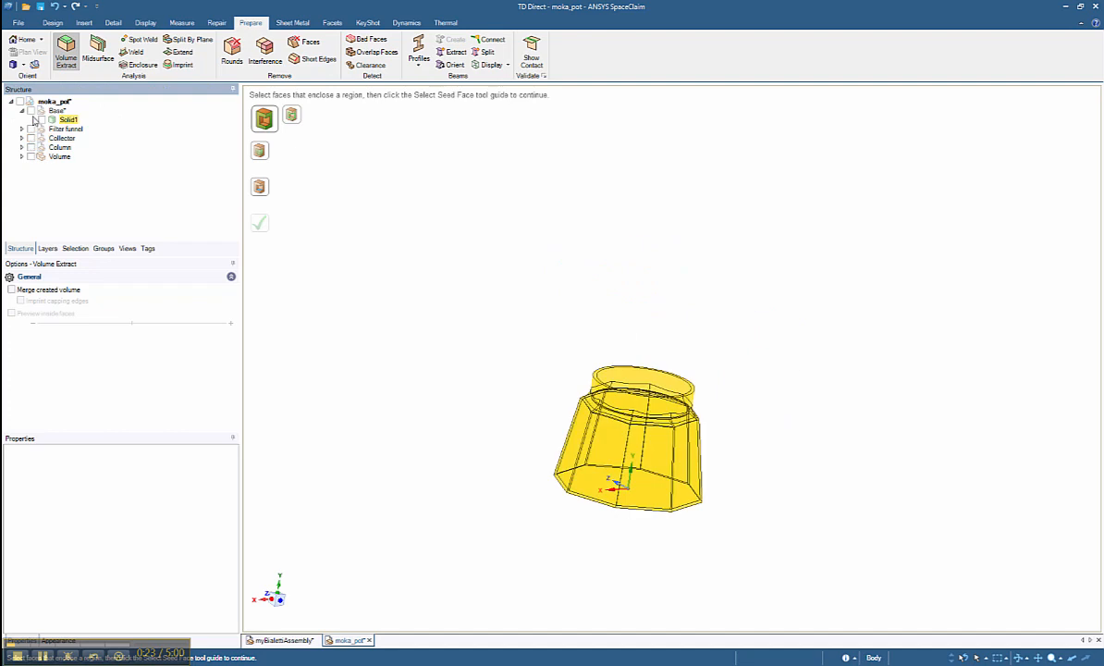
left_click(31, 110)
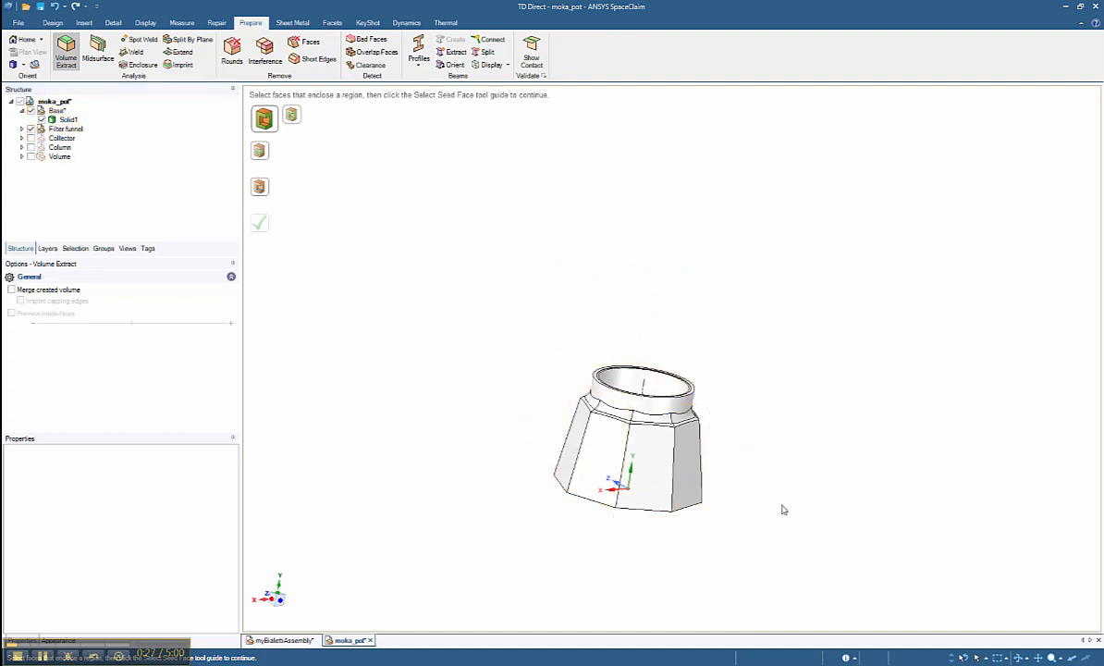
scroll(784, 459, "down", 5)
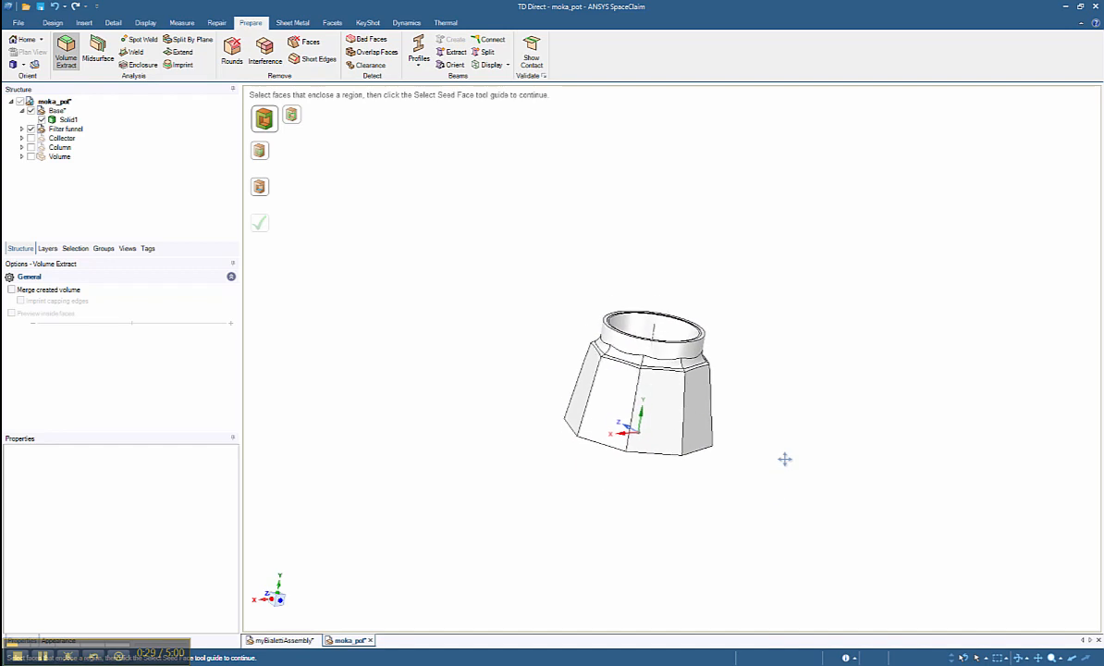
scroll(784, 420, "up", 5)
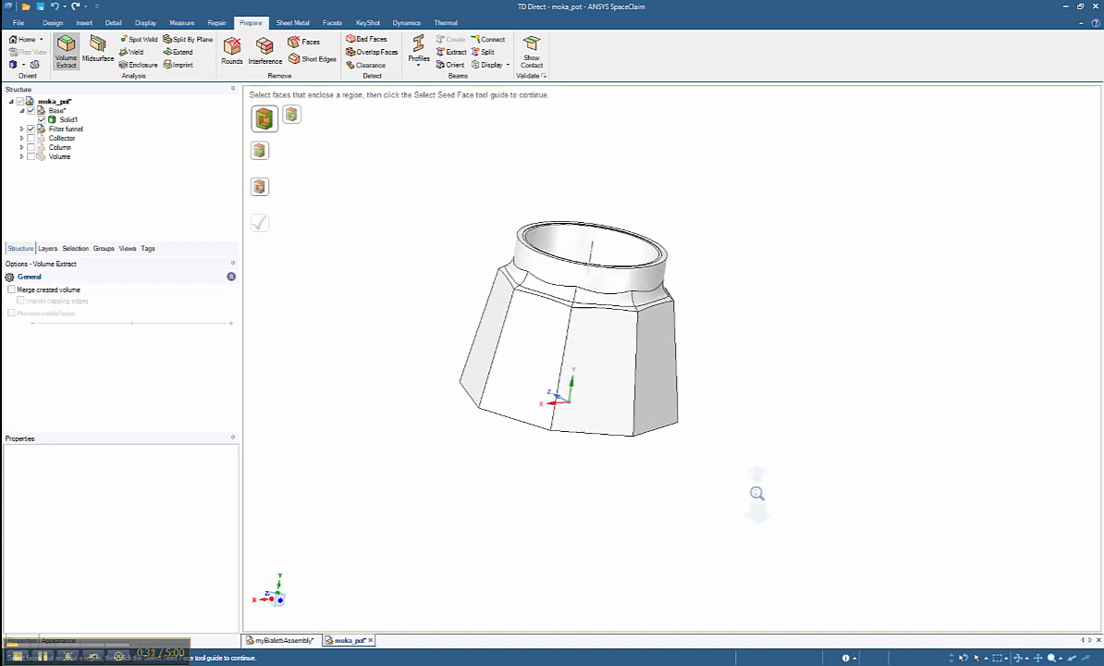
Step: Set the Base body's display style to transparent
right_click(652, 367)
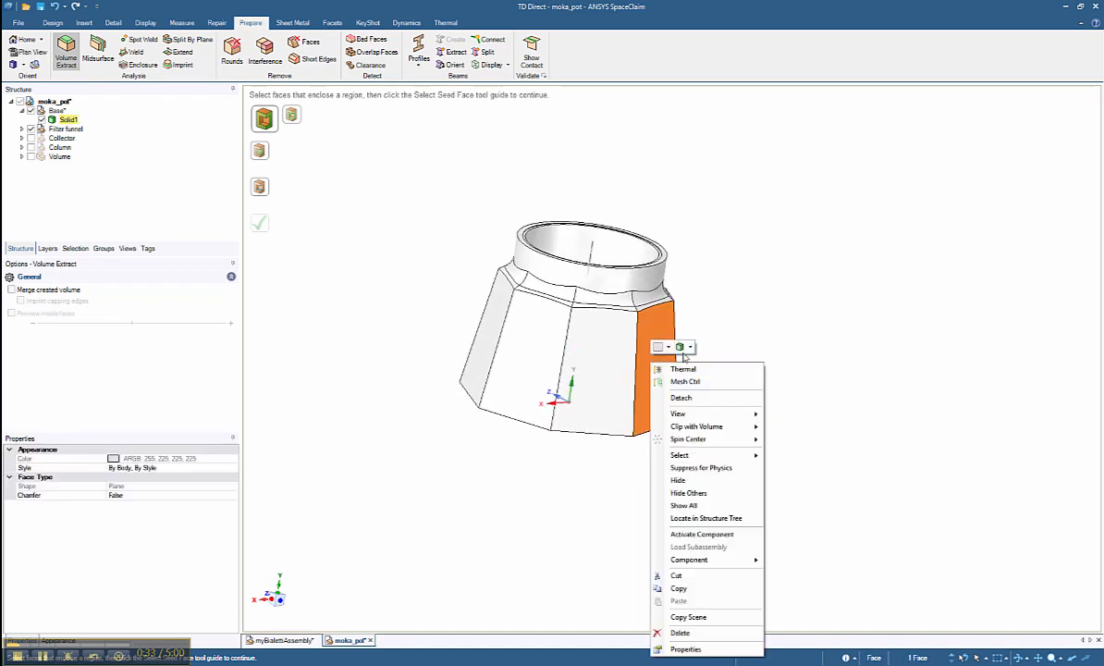
left_click(689, 347)
left_click(702, 374)
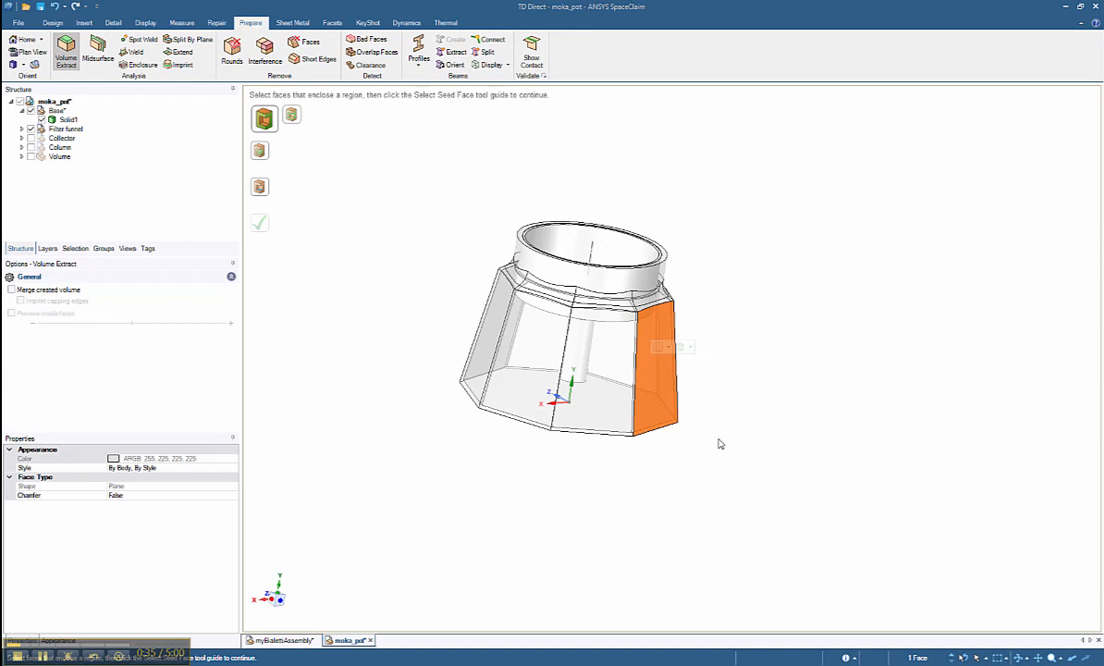
Step: Orbit to view the Base from below and inspect its bottom and side faces
middle_click_drag(717, 444, 727, 381)
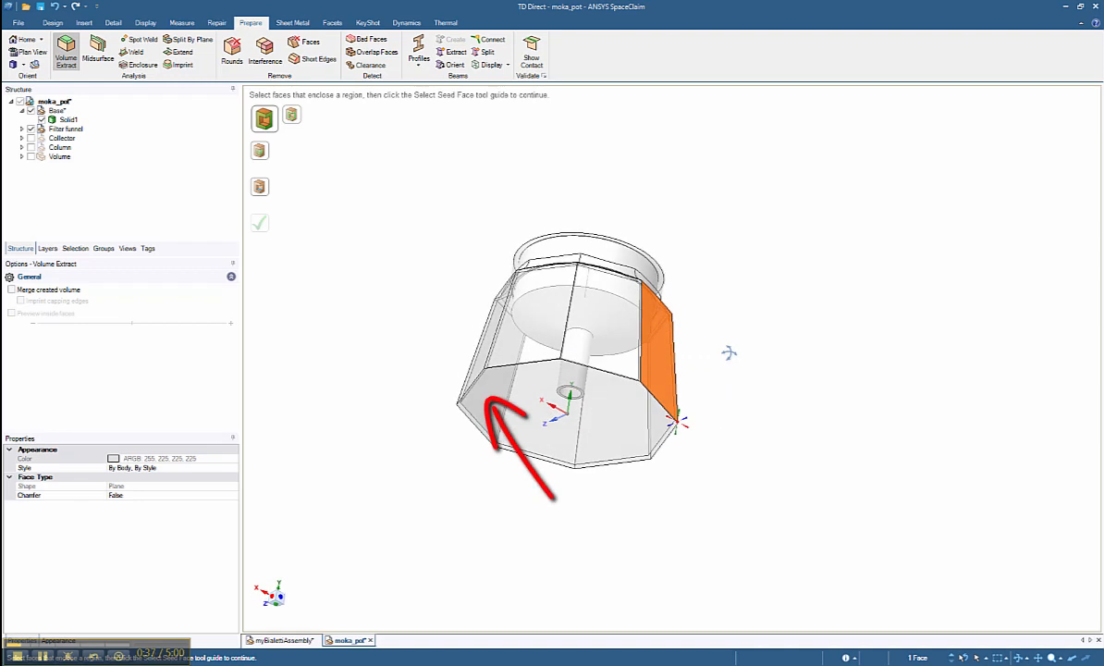
left_click(699, 492)
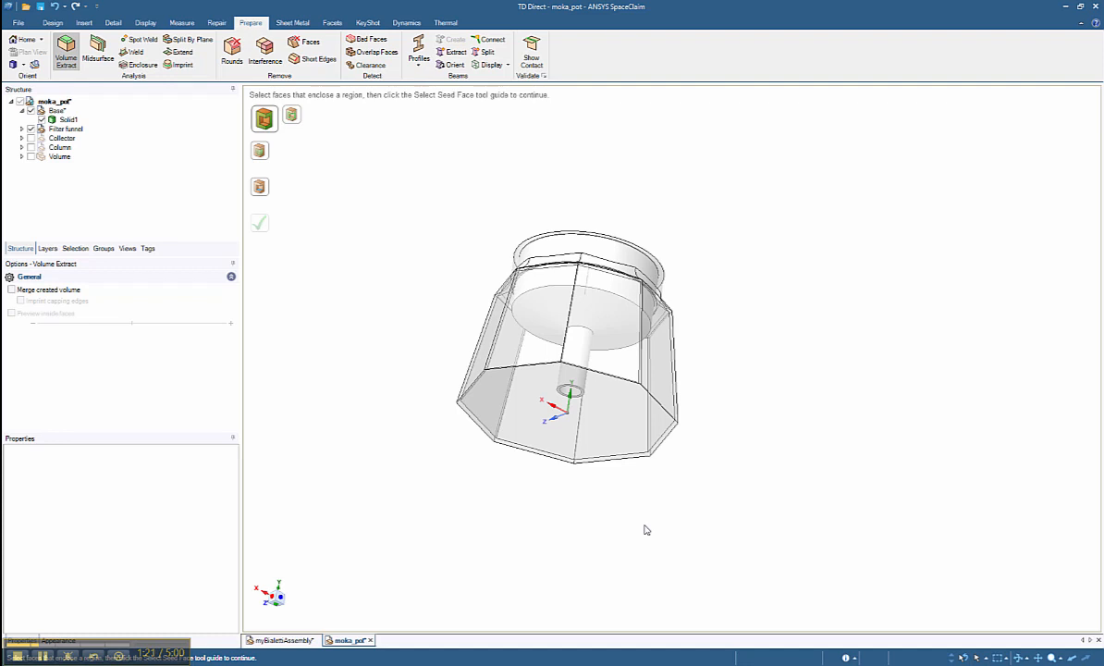
left_click(603, 444)
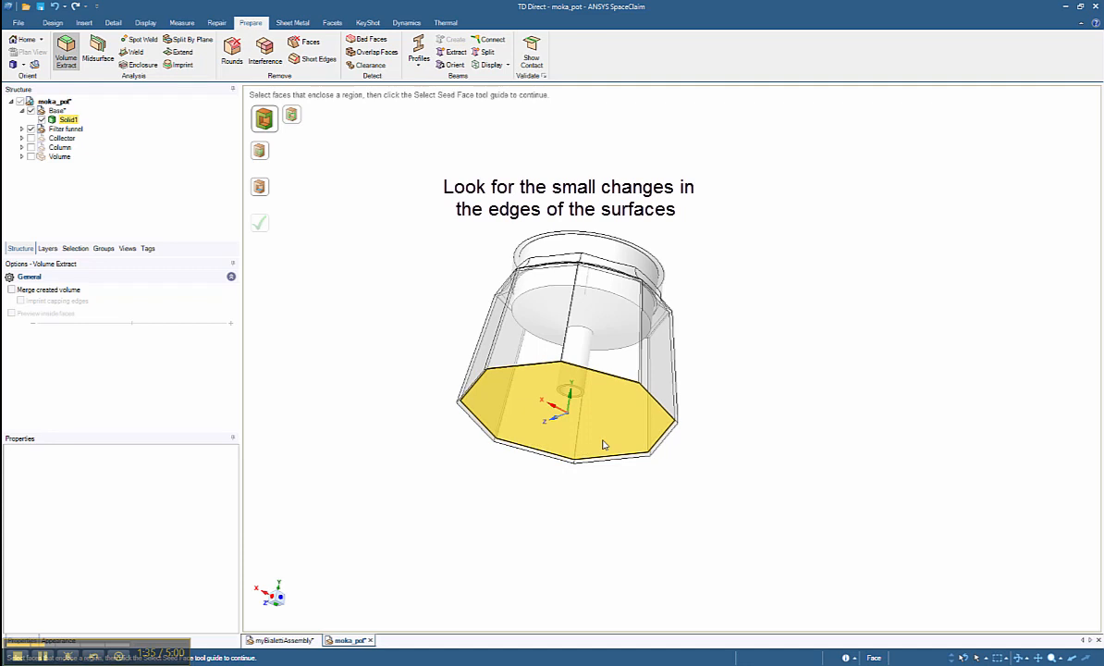
left_click(603, 445)
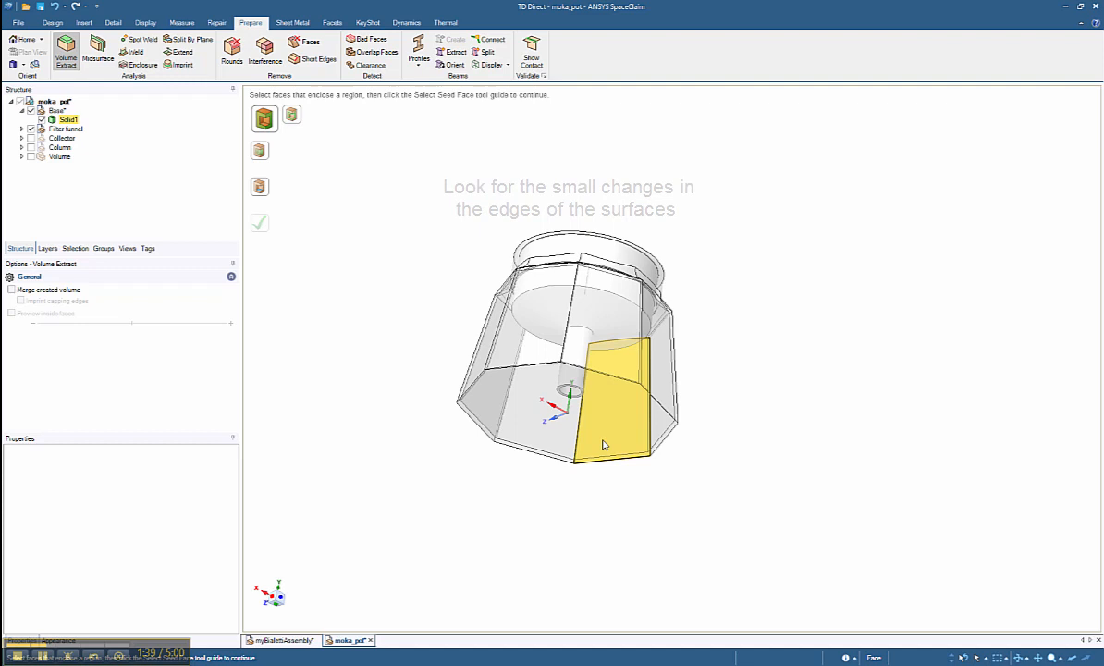
left_click(594, 501)
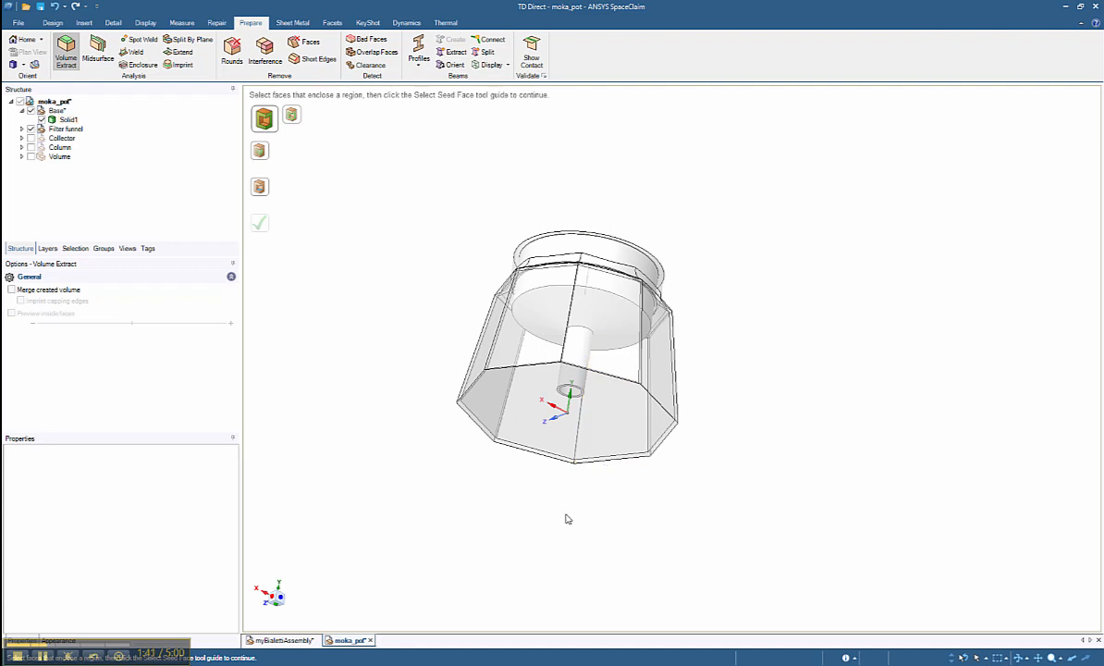
Step: Run Volume Extract on the Base, bounding it by the central tube's edge loop and seeding from the bottom face
left_click(540, 407)
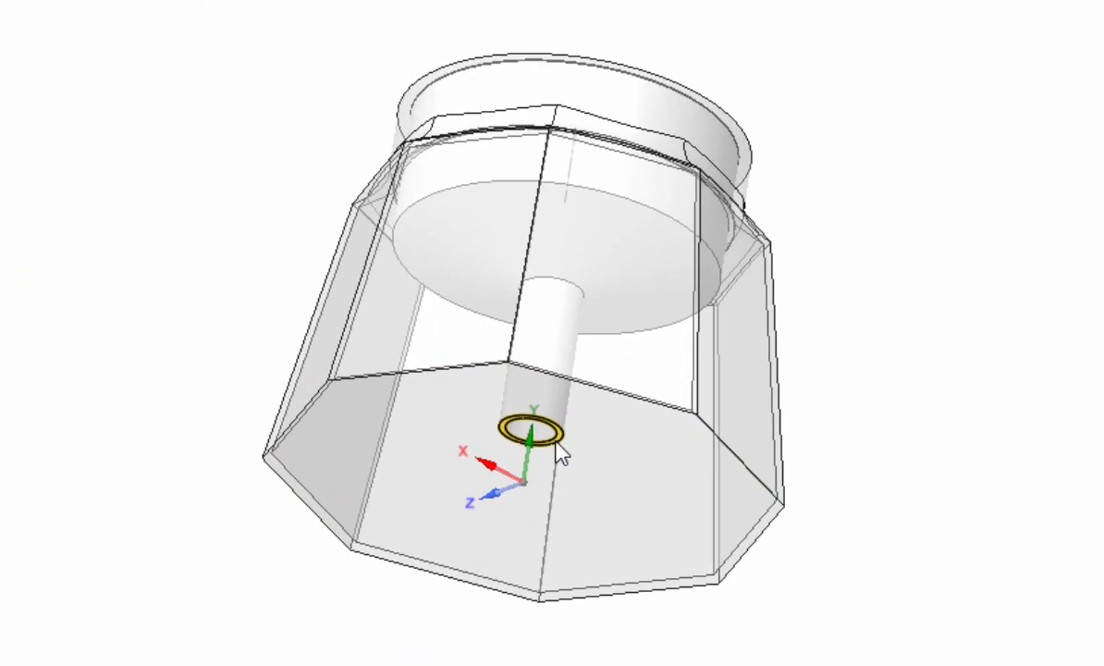
left_click(556, 444)
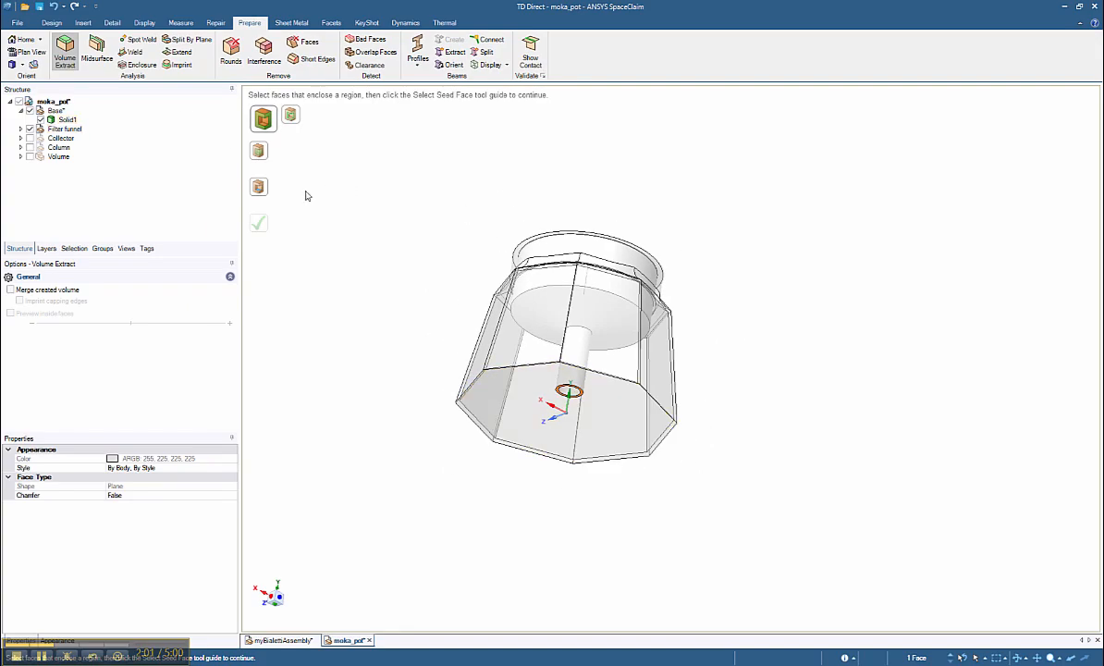
left_click(257, 186)
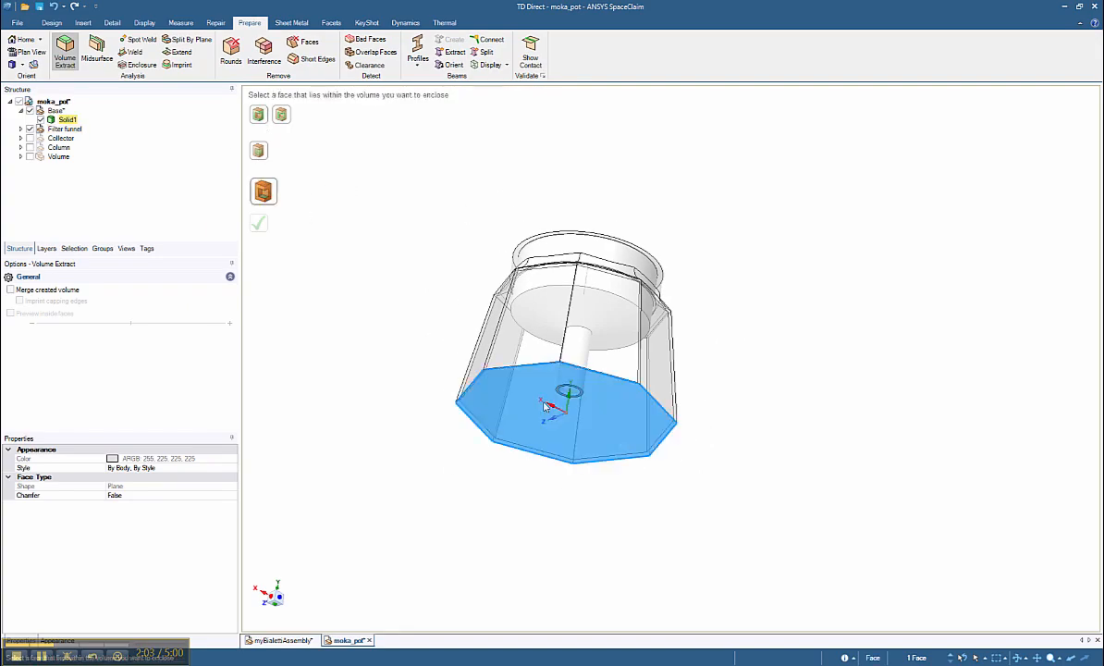
left_click(613, 450)
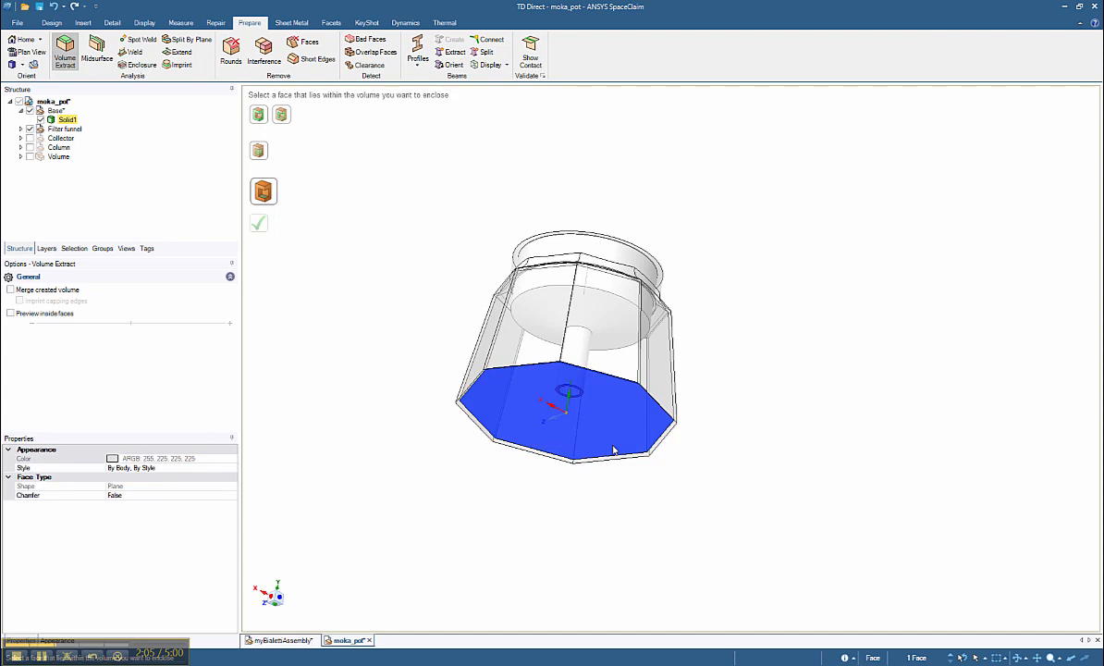
left_click(257, 224)
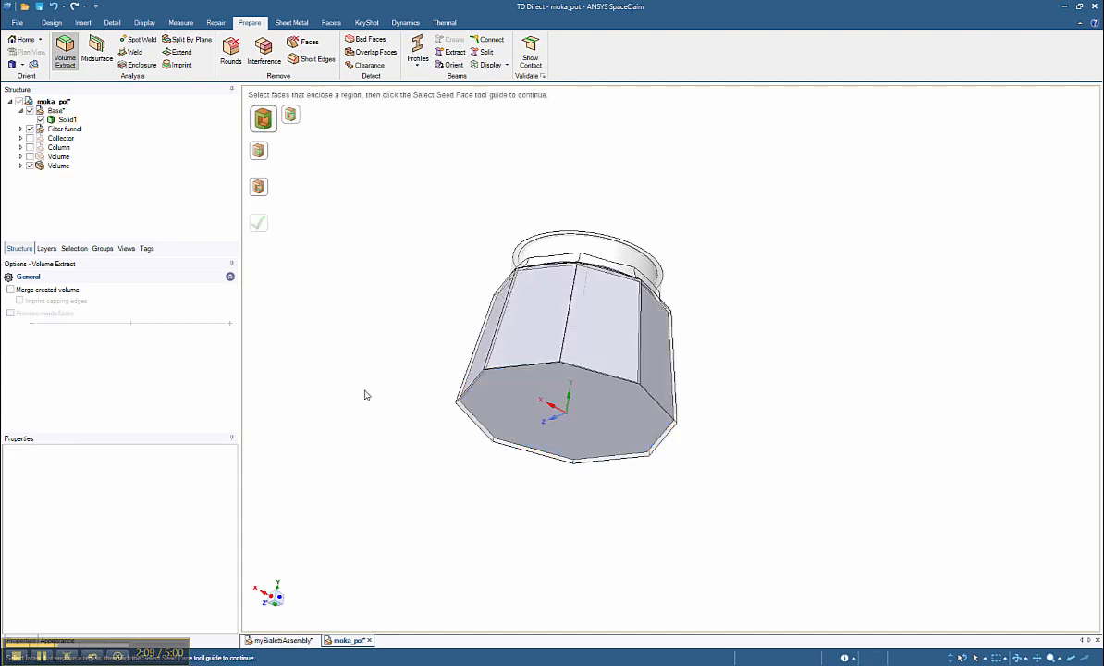
Step: Hide the Base and Filter funnel, then show the first extracted volume alongside the new one
left_click(29, 110)
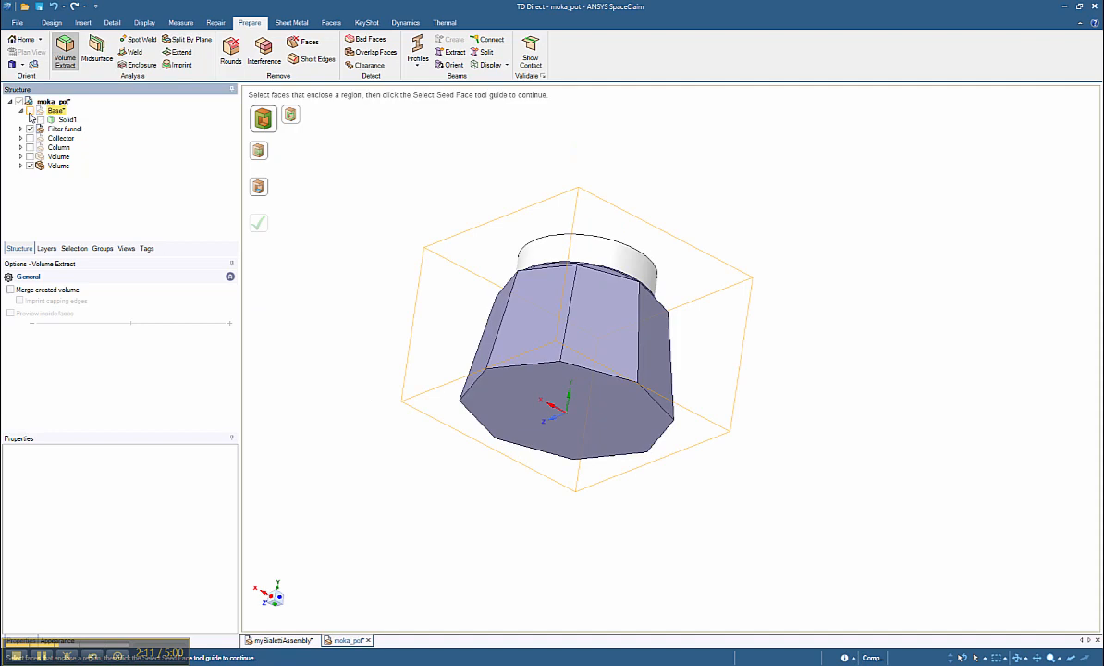
left_click(30, 128)
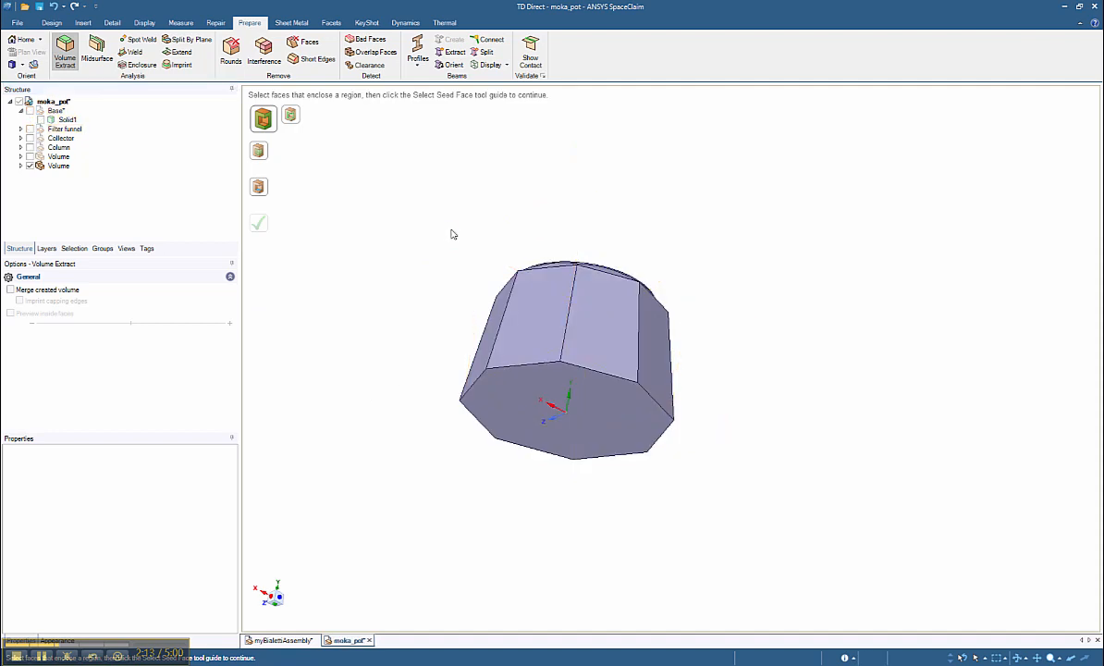
mouse_move(450, 233)
middle_mouse_down()
mouse_move(414, 296)
mouse_move(412, 366)
mouse_move(426, 419)
mouse_move(463, 407)
mouse_move(491, 347)
mouse_move(399, 315)
mouse_move(401, 285)
mouse_move(412, 349)
mouse_move(422, 364)
mouse_move(436, 249)
middle_mouse_up()
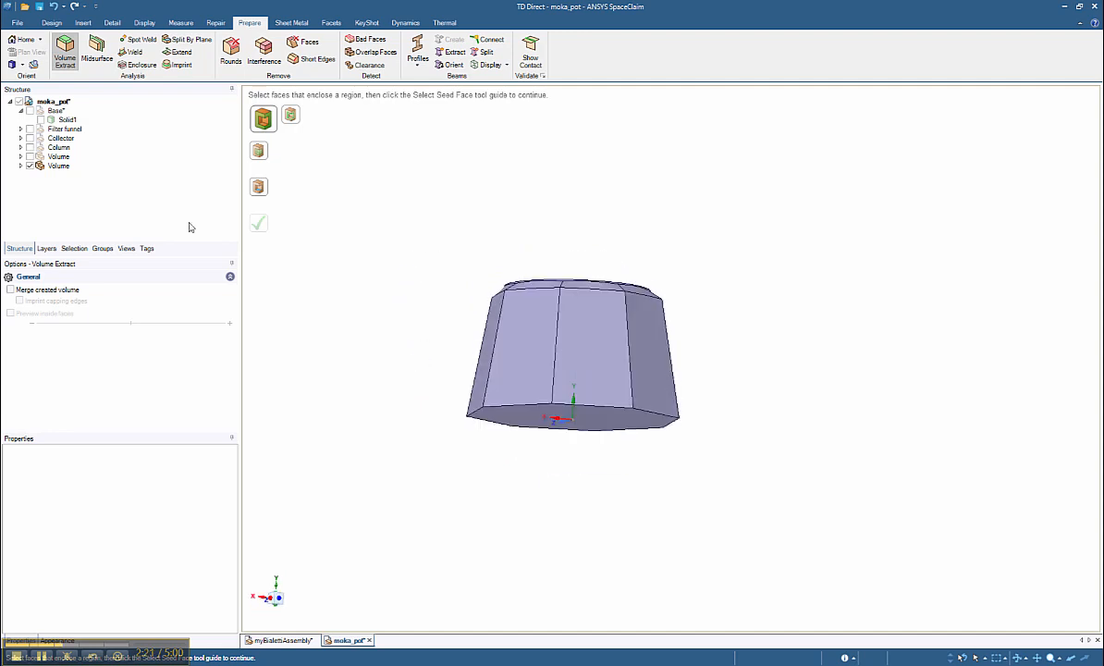
left_click(30, 156)
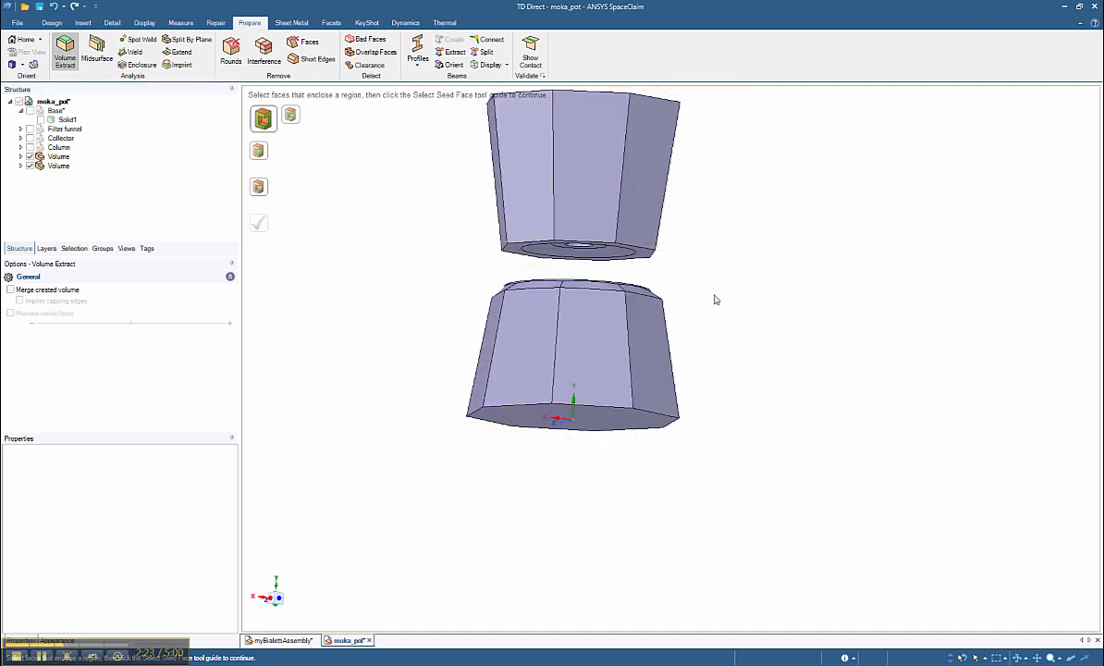